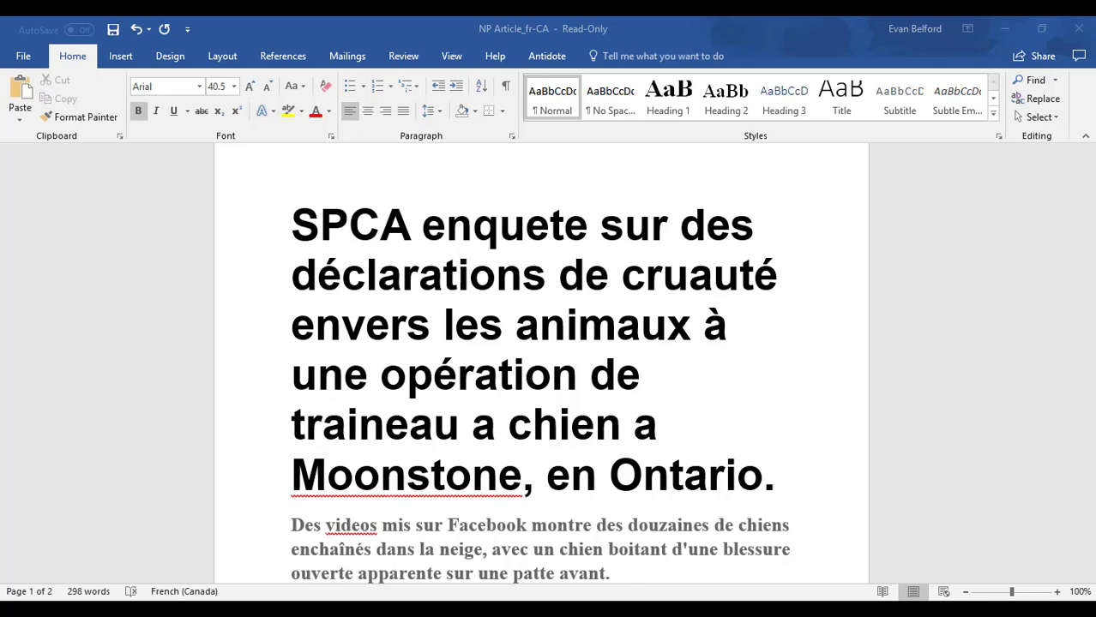
Run the Antidote corrector on the Word article and bring up its language and typography detections
click(542, 57)
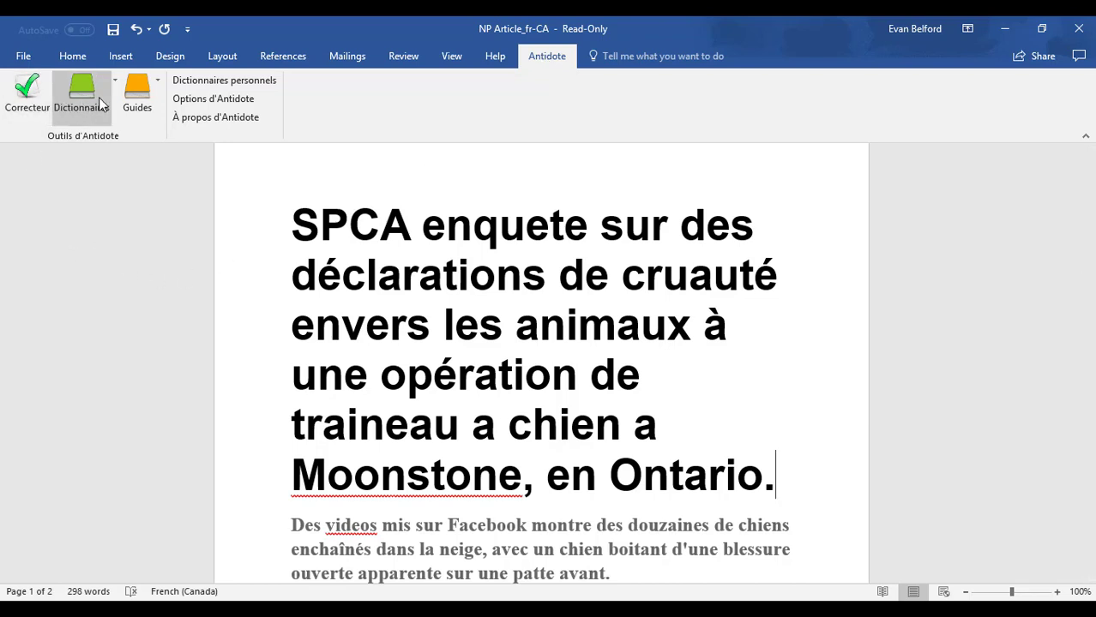
click(34, 99)
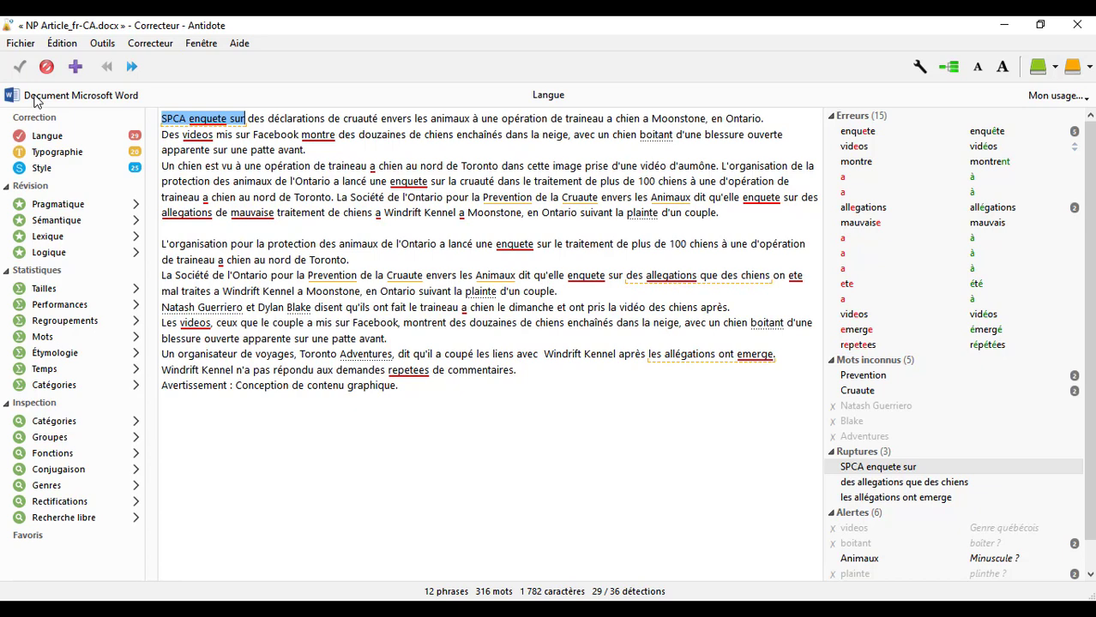
click(107, 142)
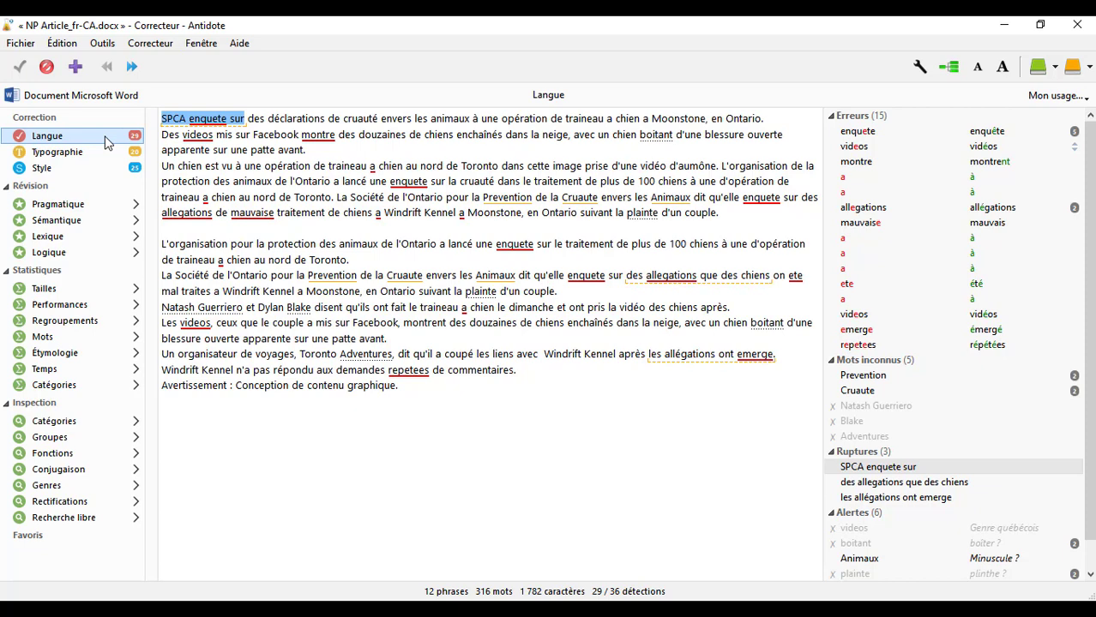
click(92, 153)
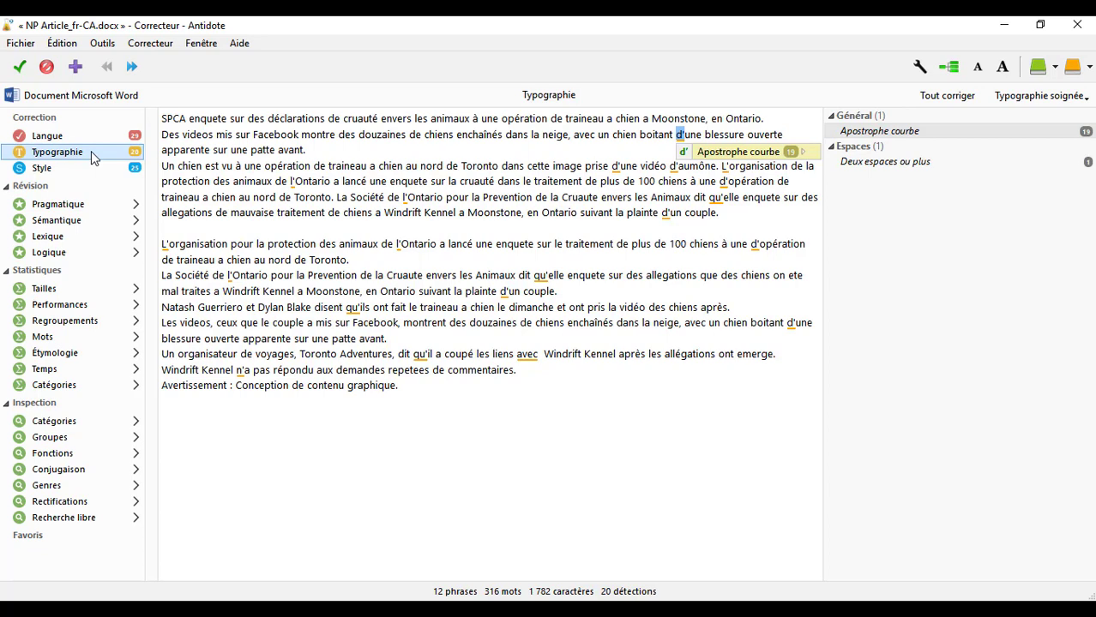
Review the article's style detections for repetitions, turns of phrase and vocabulary
click(87, 170)
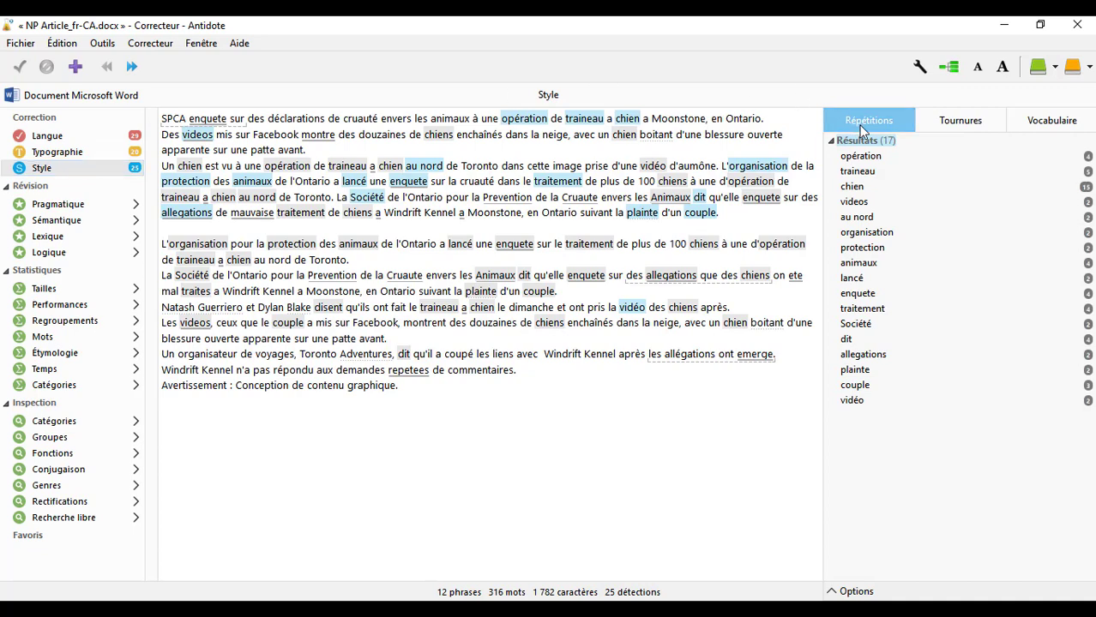
click(943, 123)
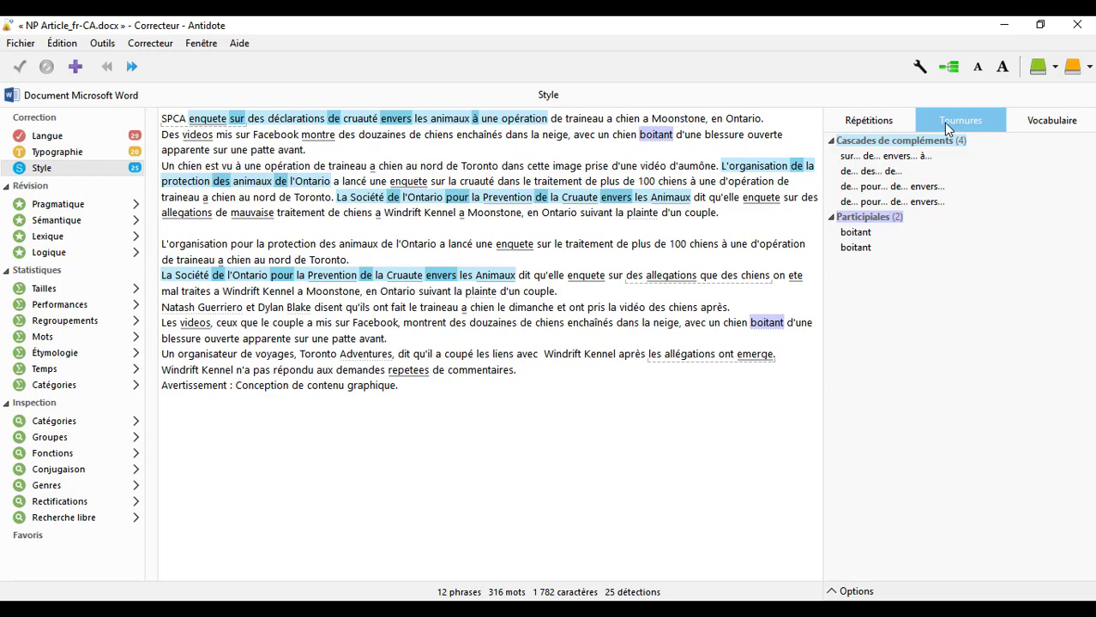
click(1051, 123)
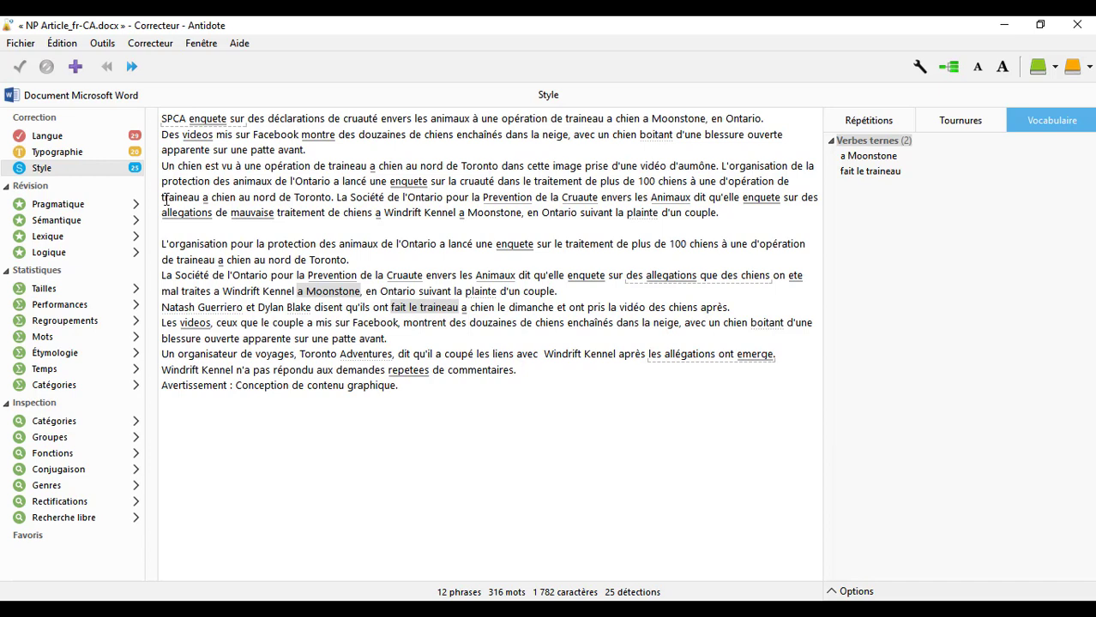
Check the pragmatic revision, and highlight the weak, strong and negative words in the semantic revision
click(60, 207)
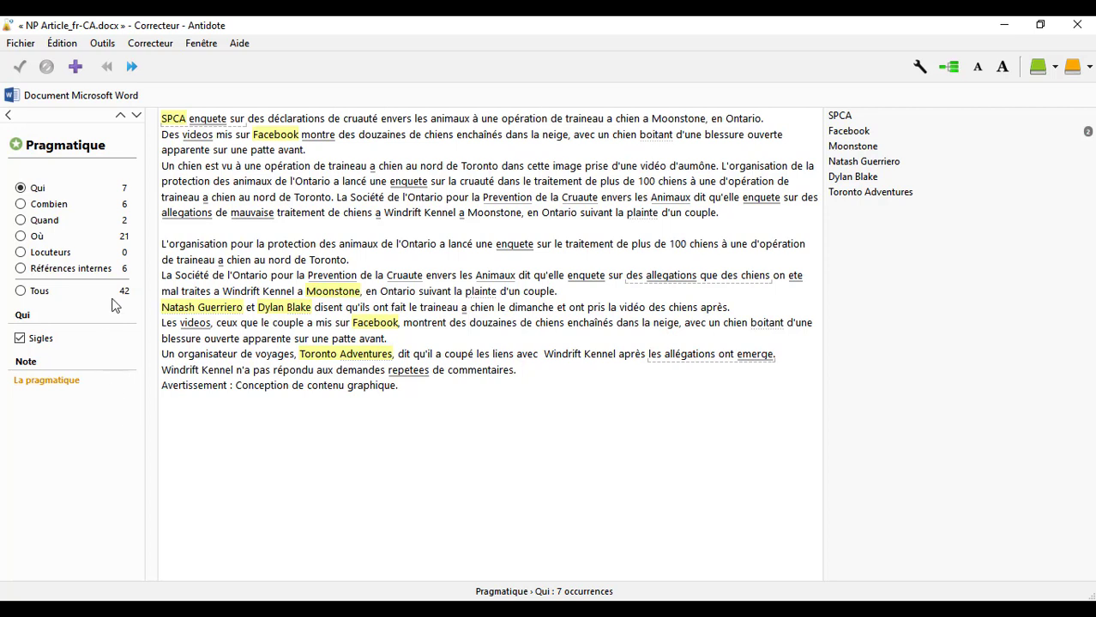
click(12, 118)
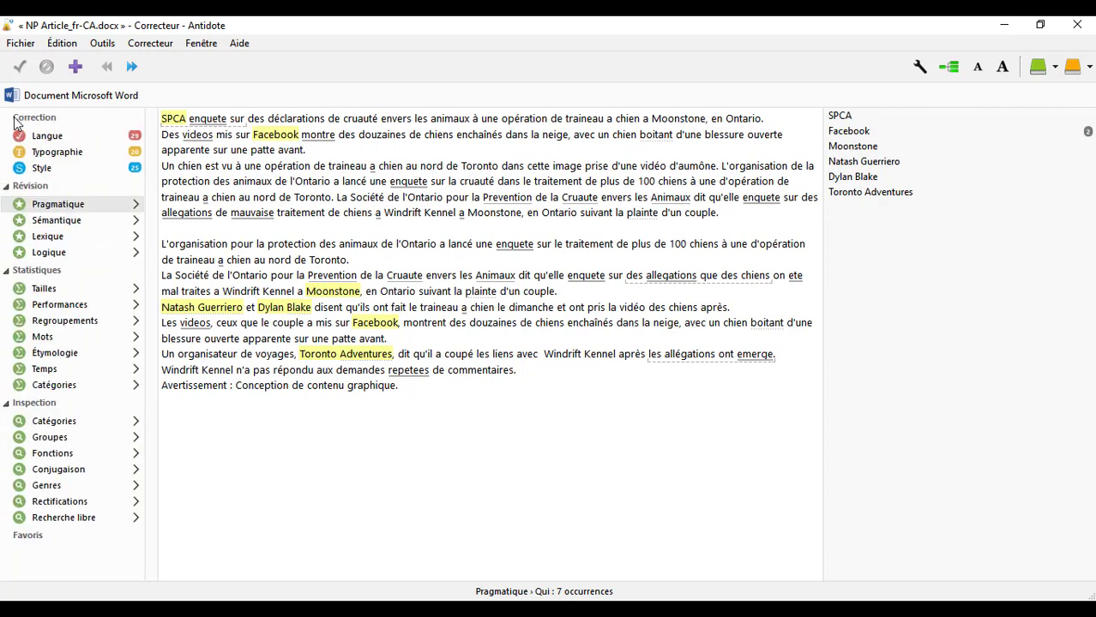
click(60, 223)
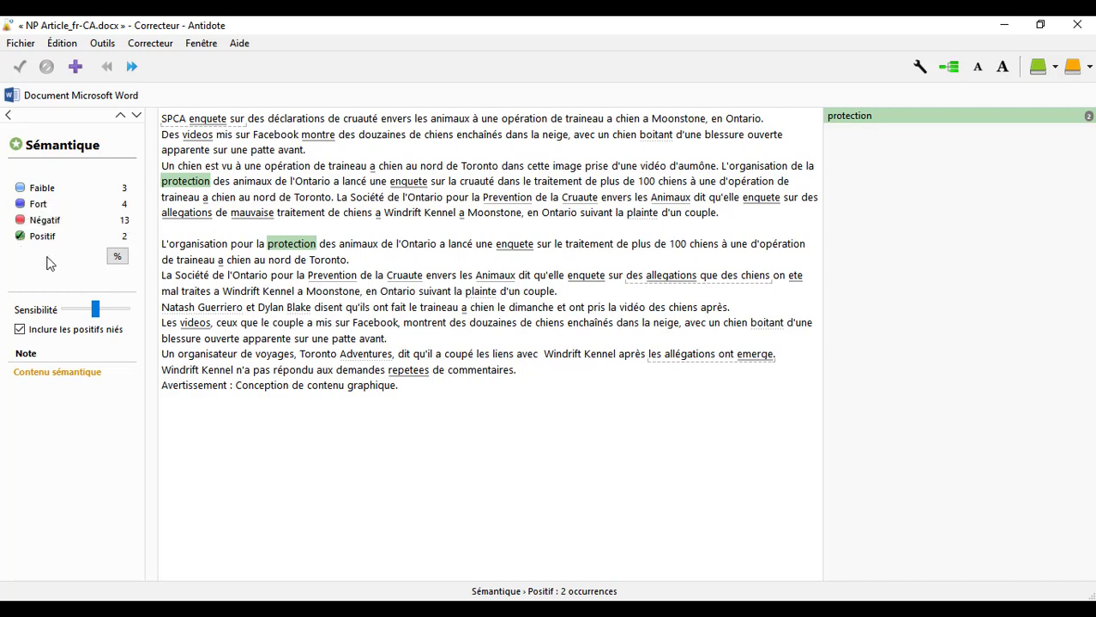
click(20, 188)
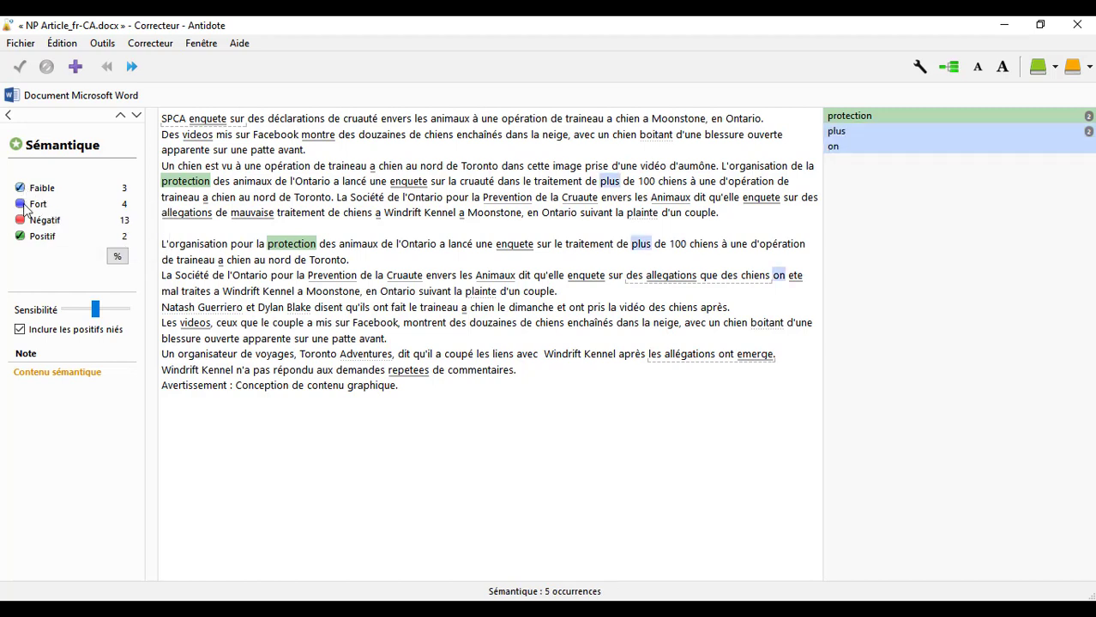
click(20, 204)
click(20, 221)
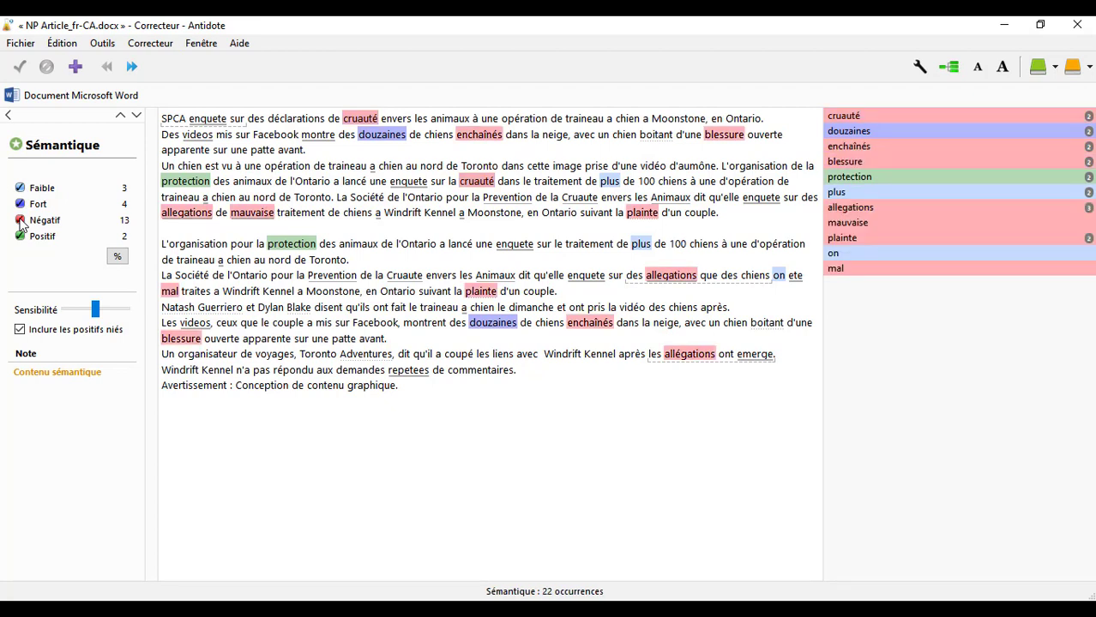
Turn off the negative, strong, weak and positive word highlights and leave the semantic revision
click(21, 220)
click(21, 204)
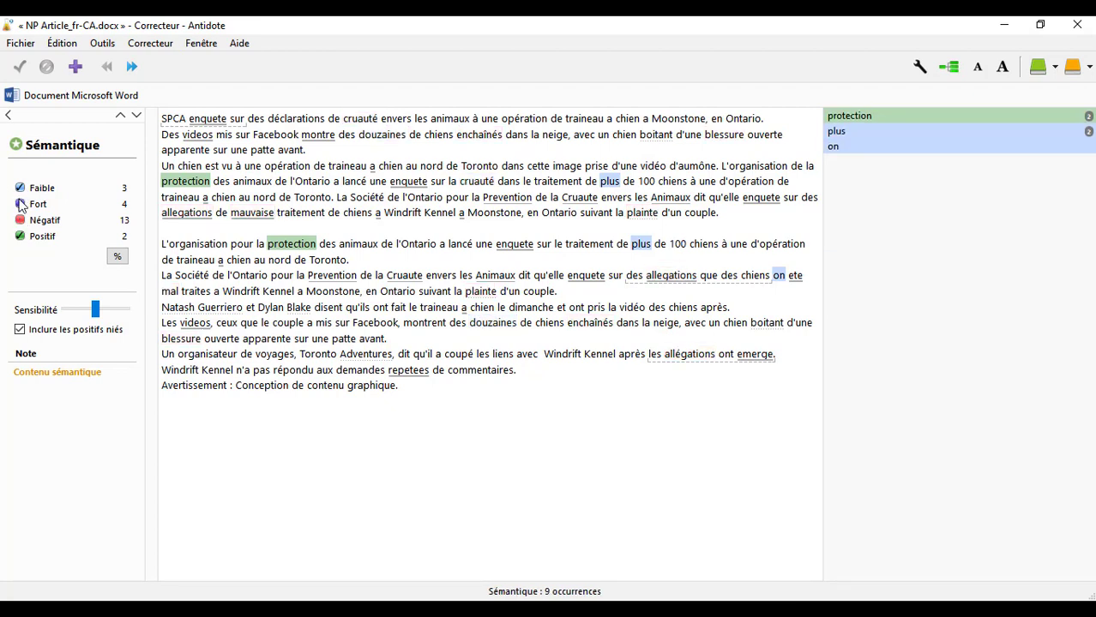
click(21, 187)
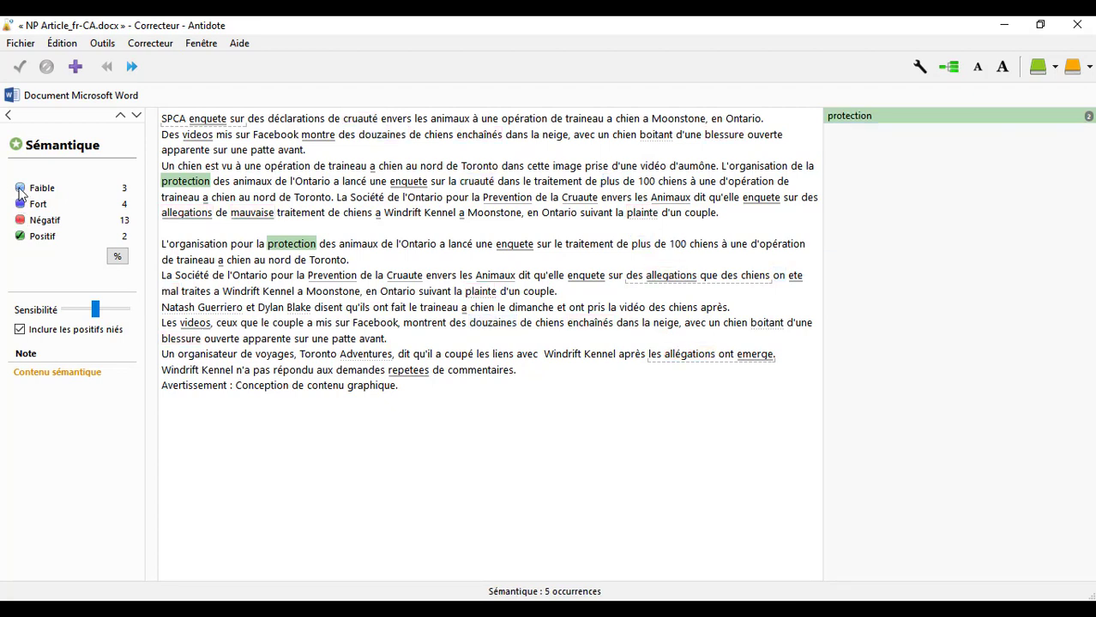
click(21, 237)
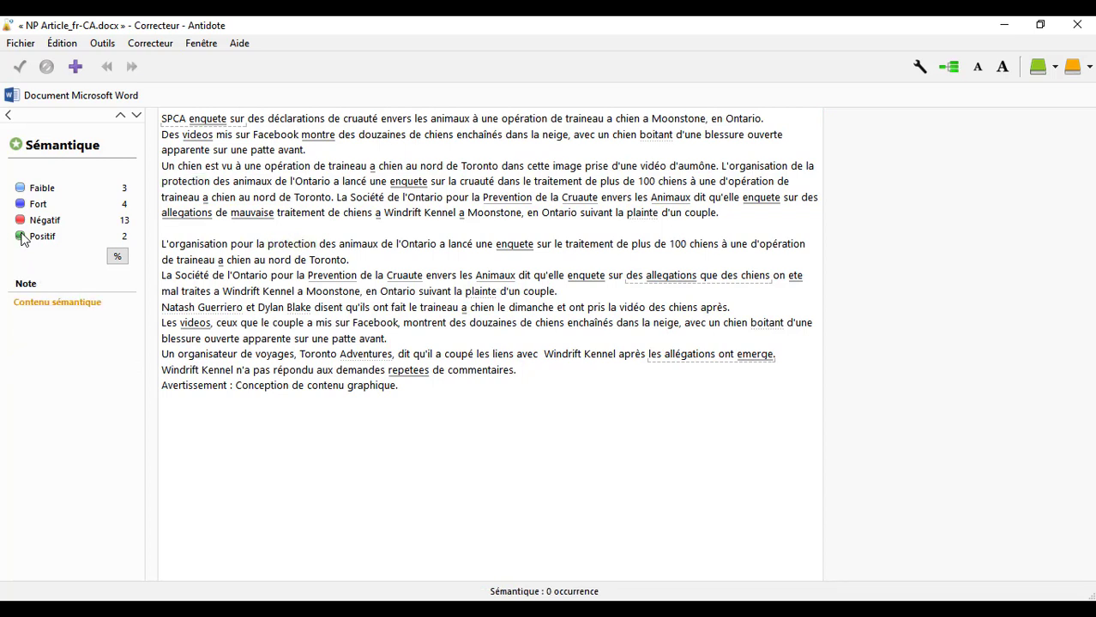
click(11, 117)
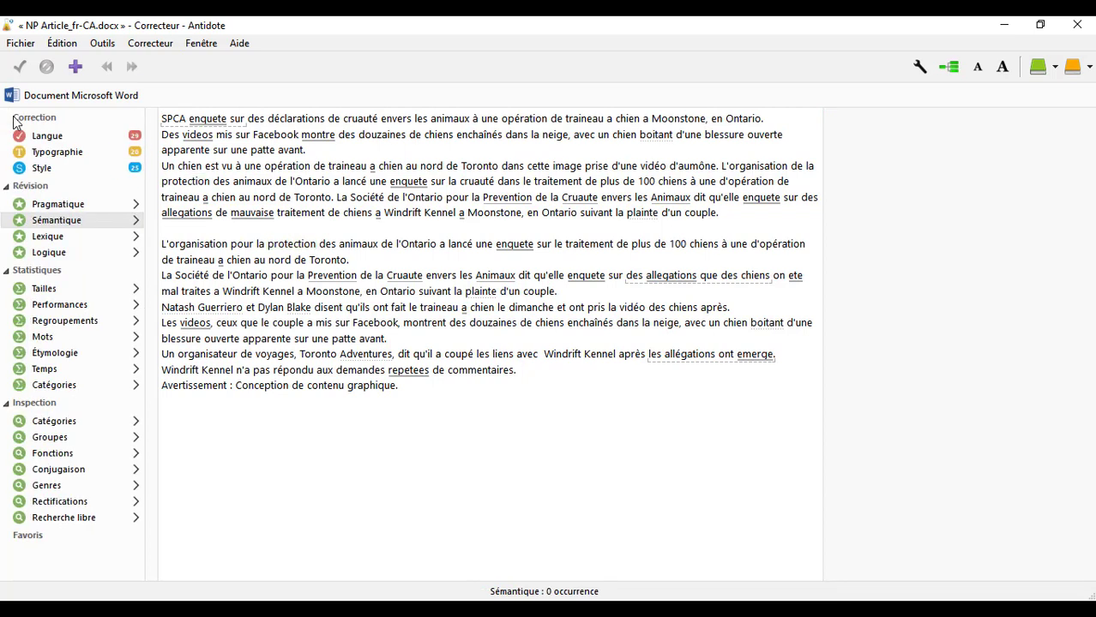
Review the unknown words in the lexical revision and the negative constructions in the logic revision
click(56, 239)
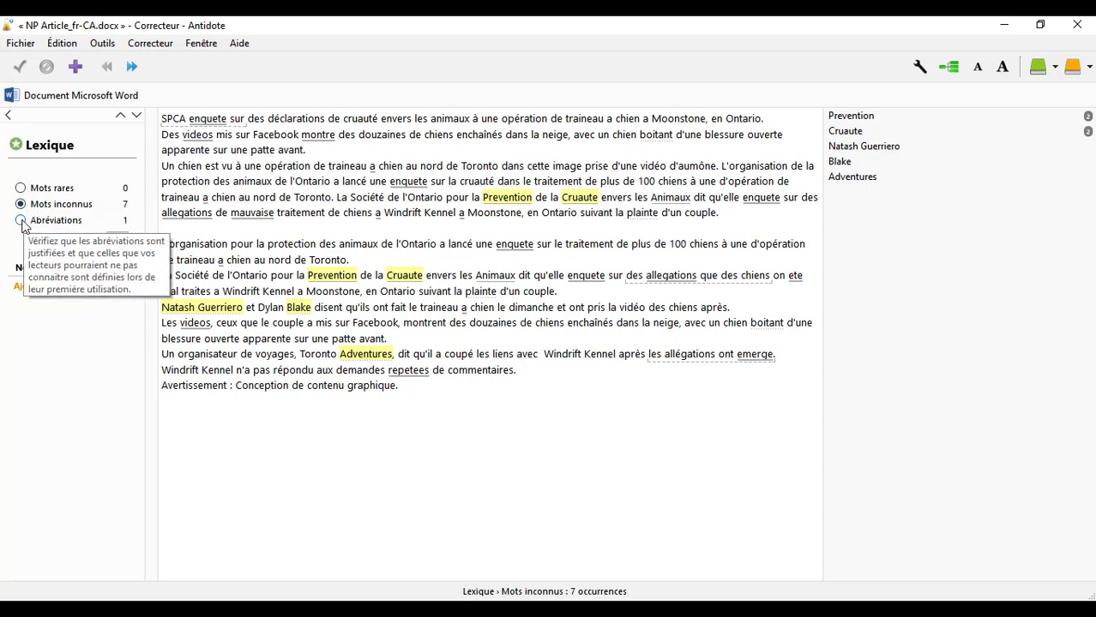
click(11, 117)
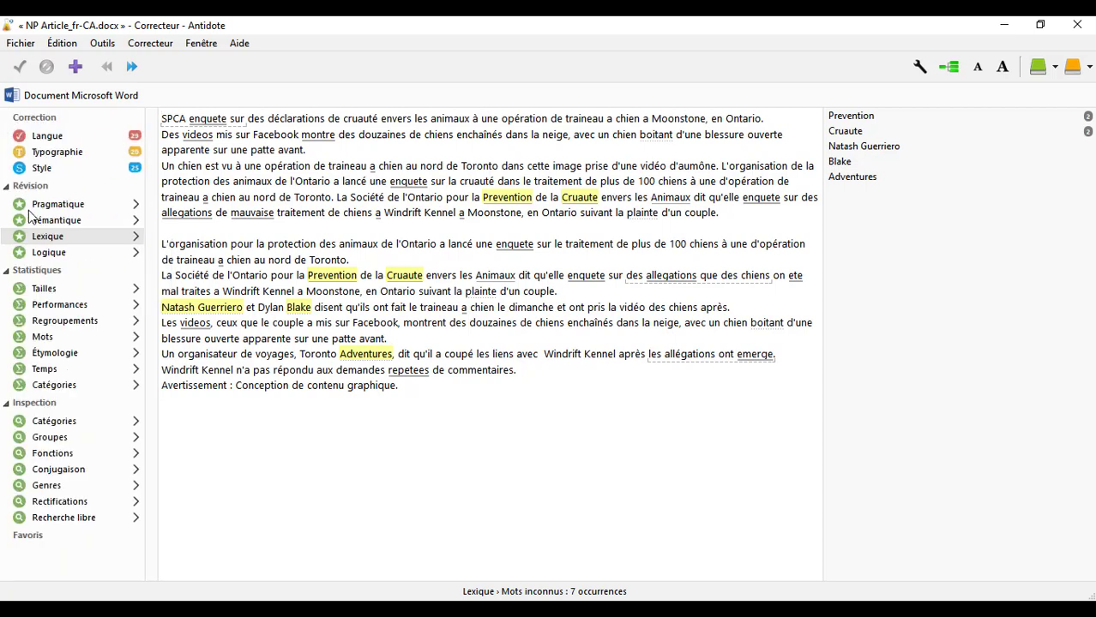
click(38, 253)
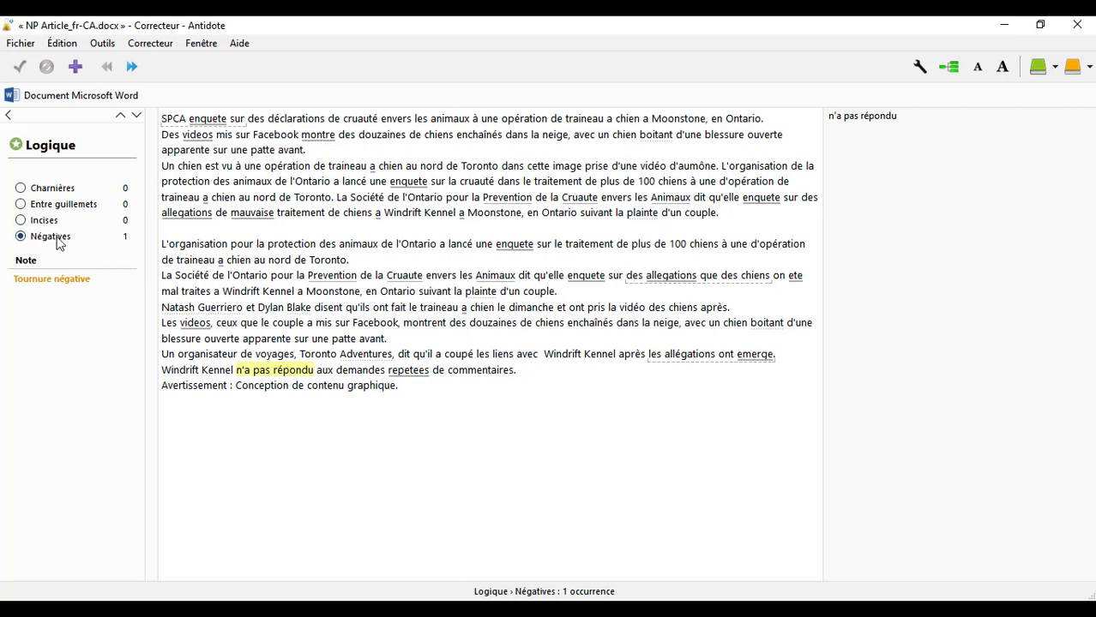
click(8, 115)
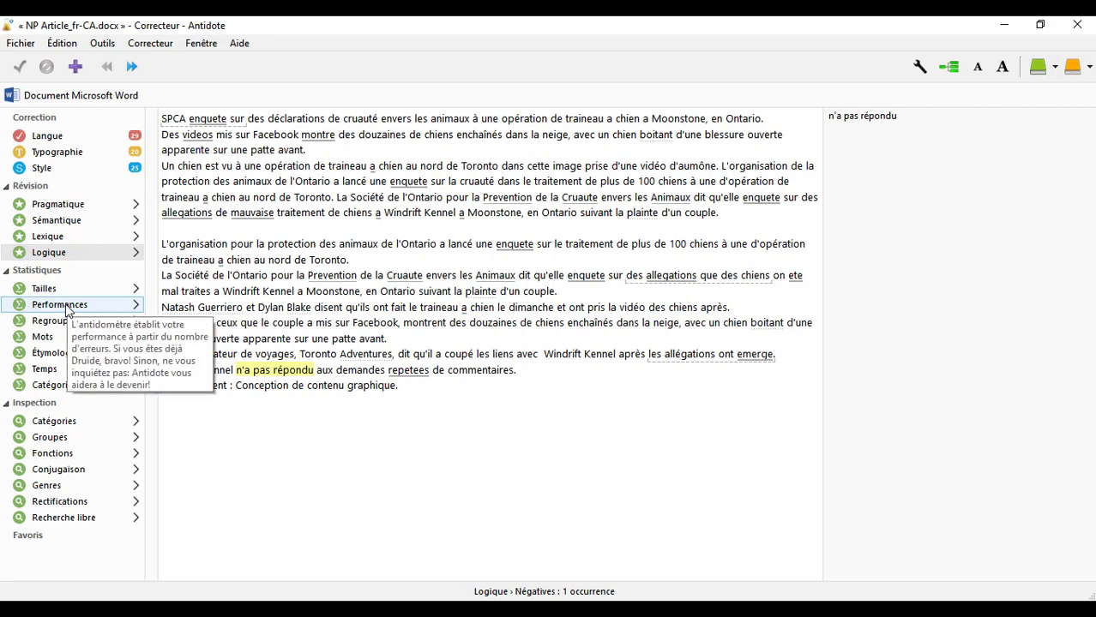
Examine the article's size statistics and its error performance rating
click(66, 292)
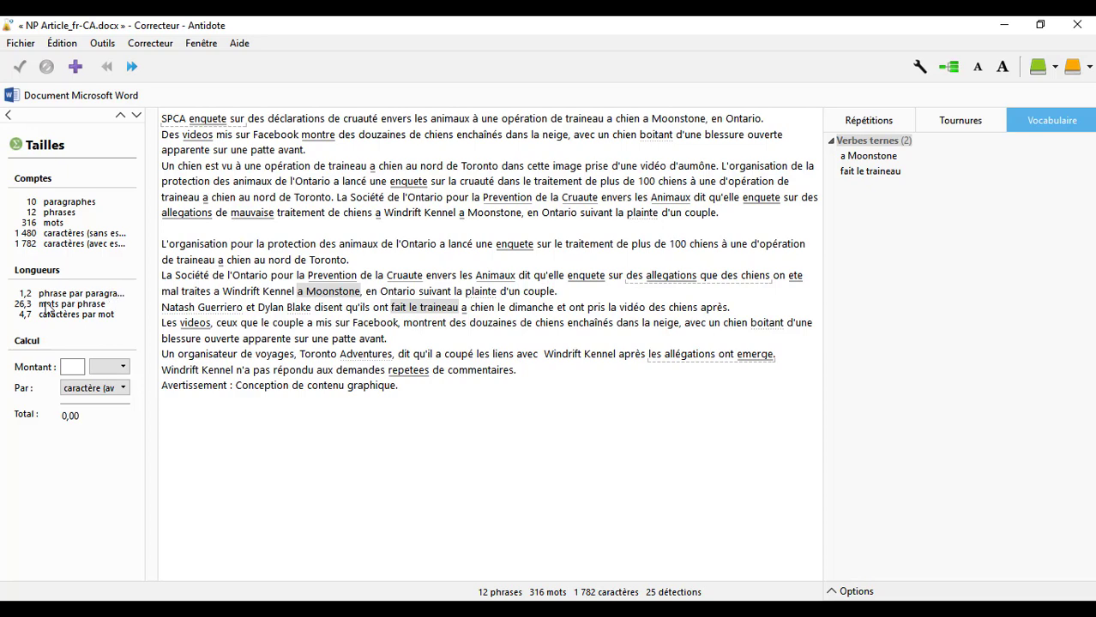
click(10, 117)
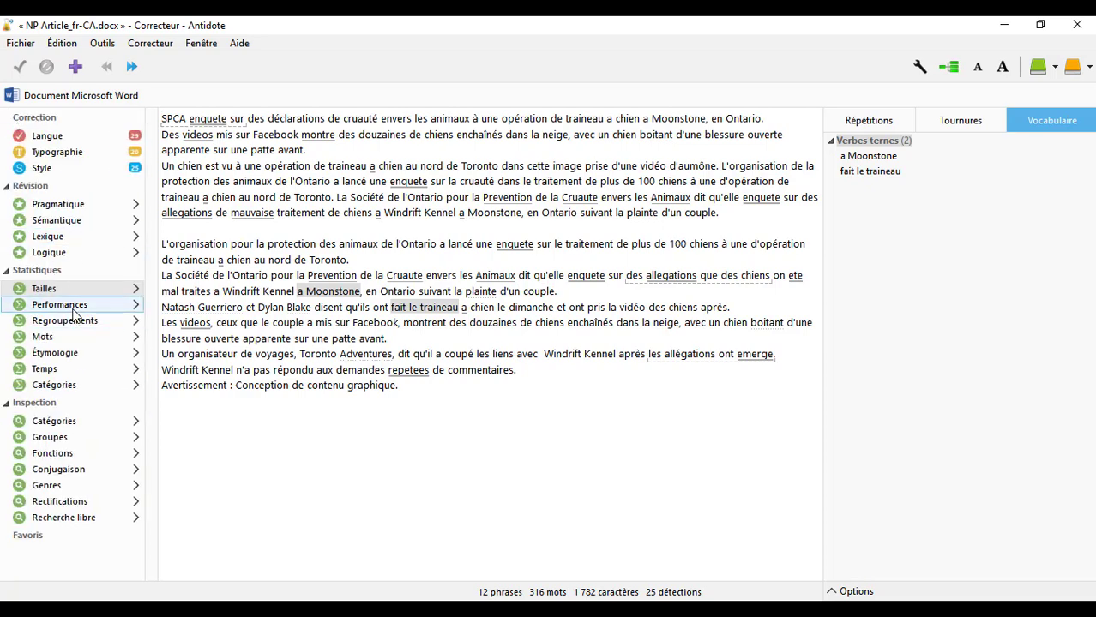
click(68, 307)
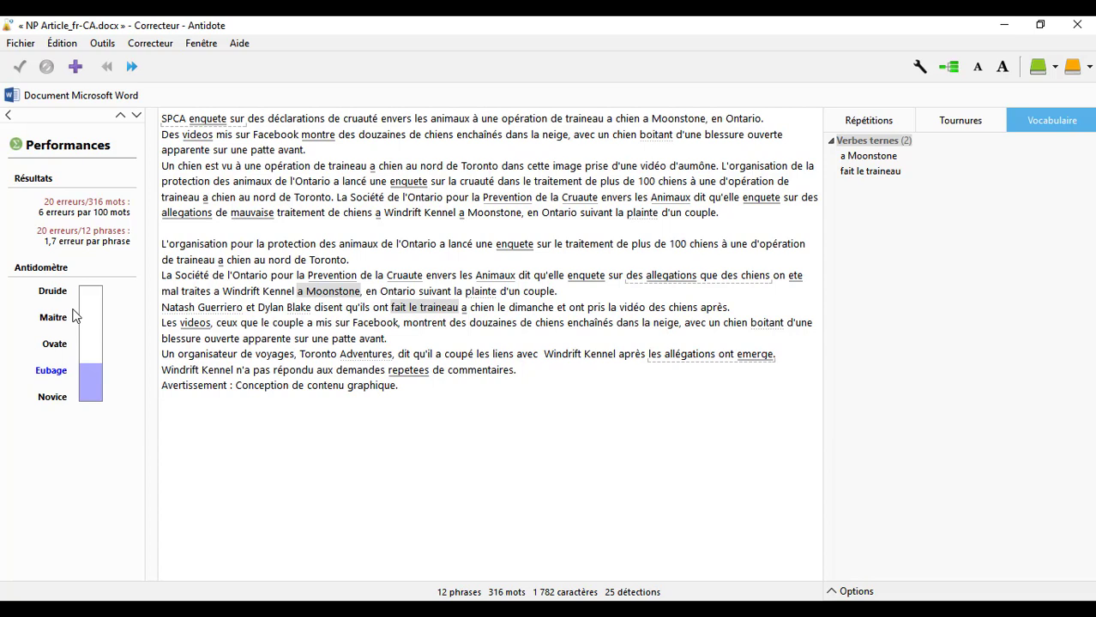
click(12, 117)
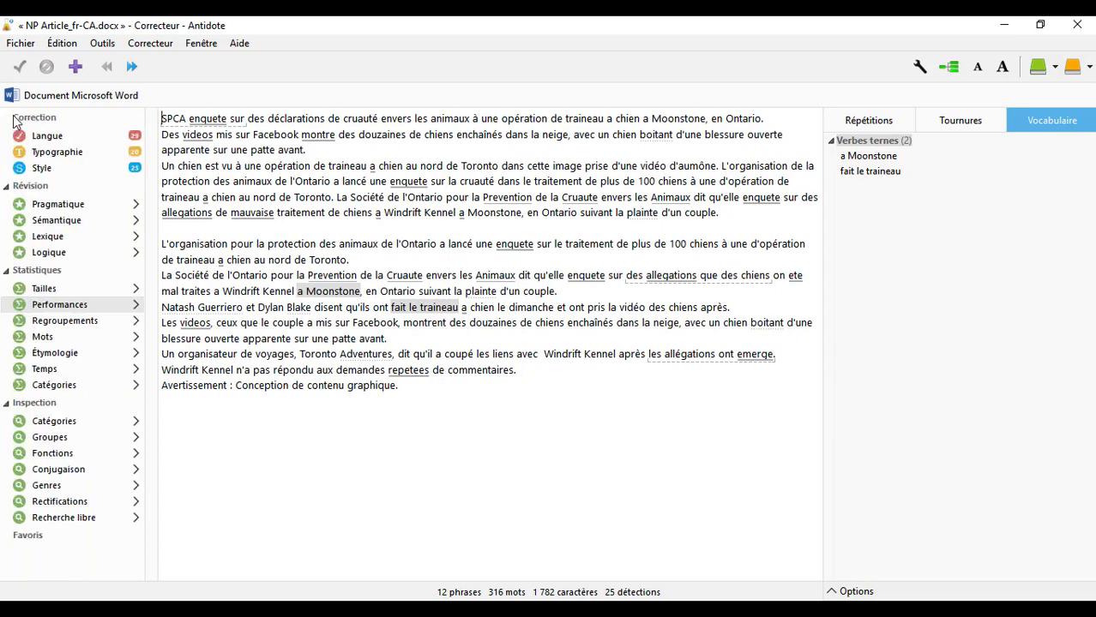
Examine the grouped error statistics, filtering by spelling diacritics, grammar verbs and grammar adjectives
click(77, 322)
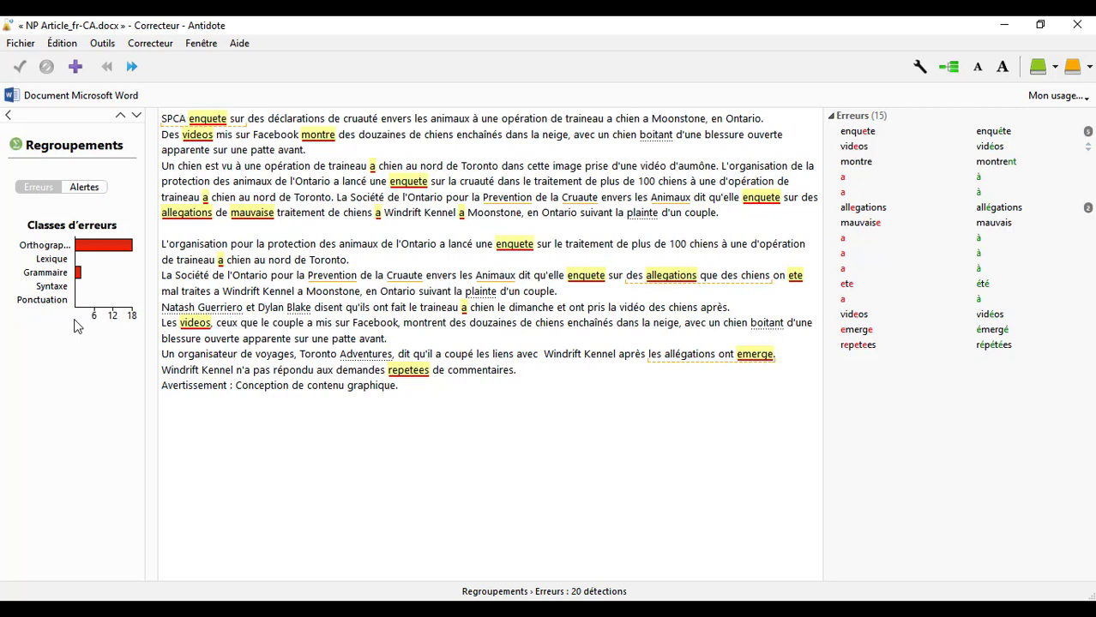
click(55, 251)
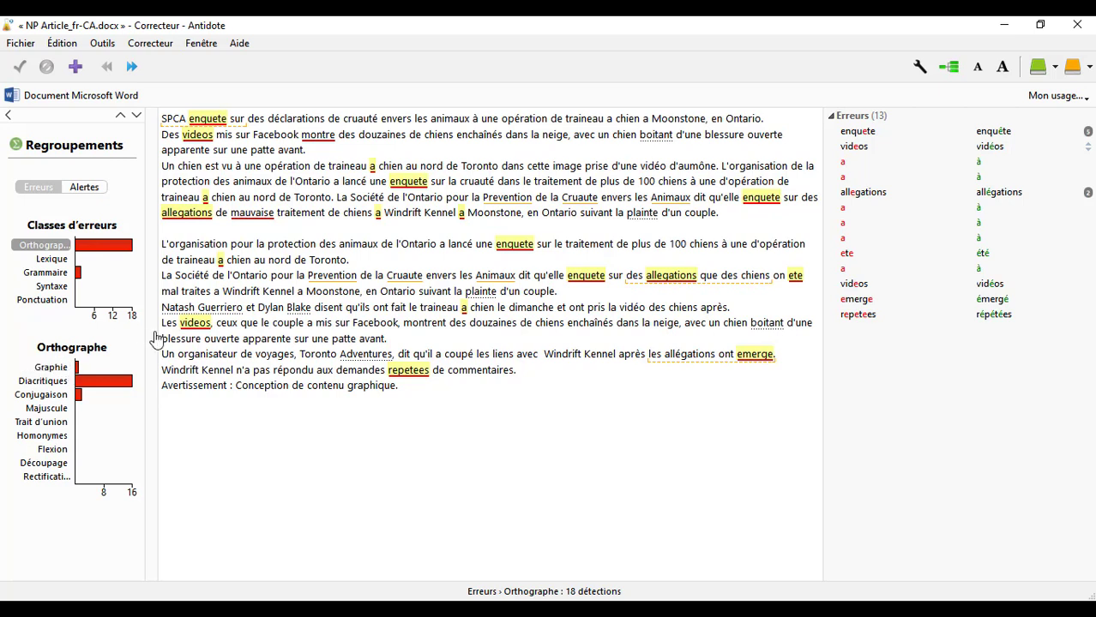
click(122, 386)
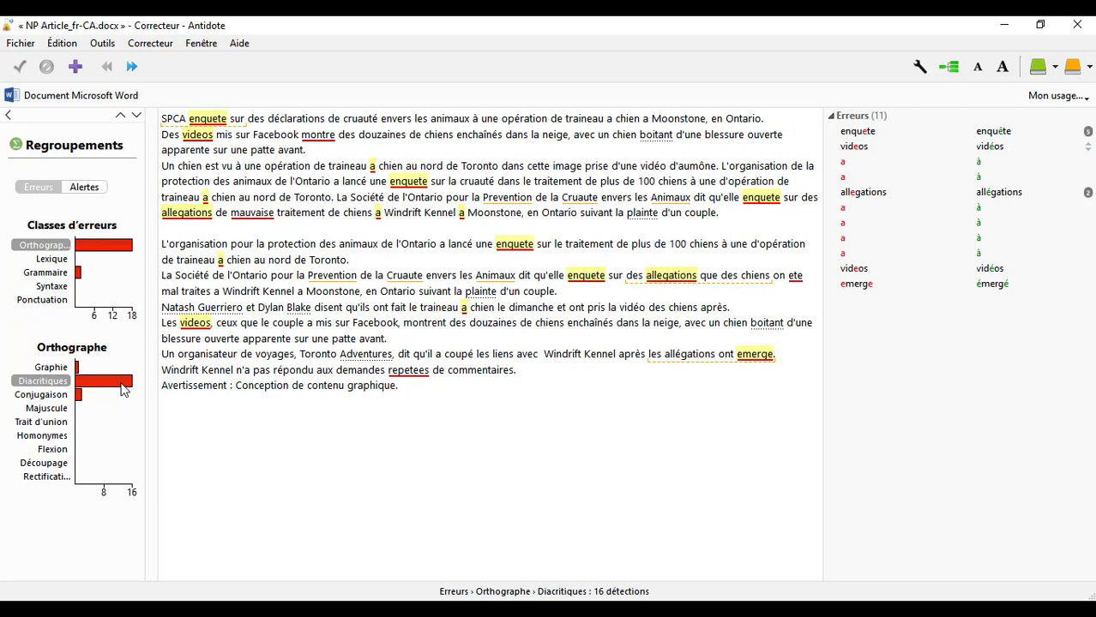
click(59, 274)
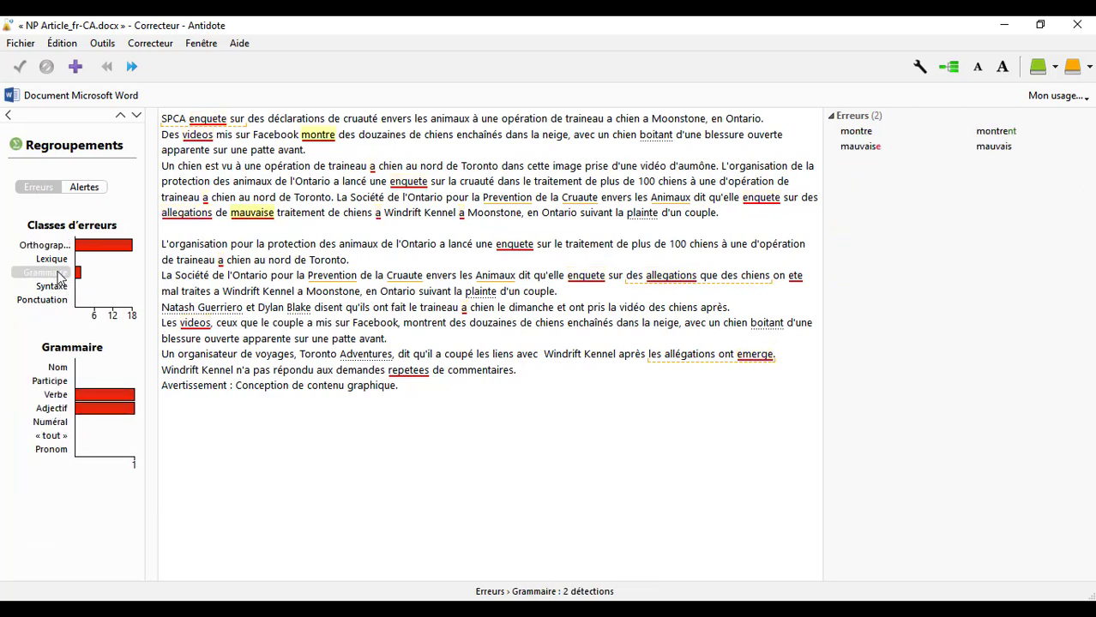
click(87, 396)
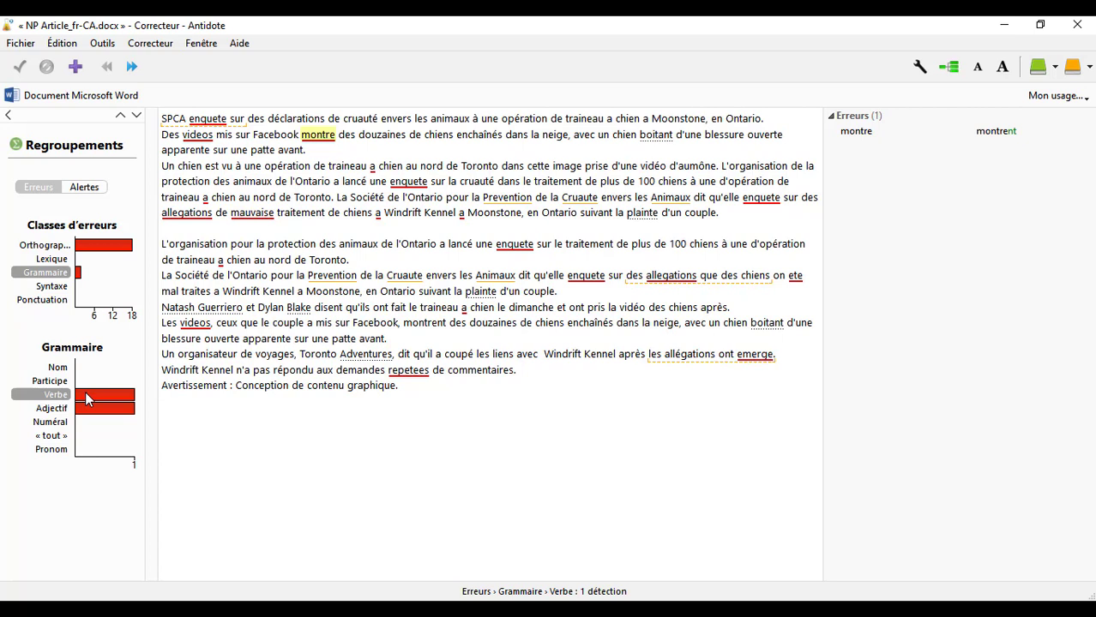
click(86, 412)
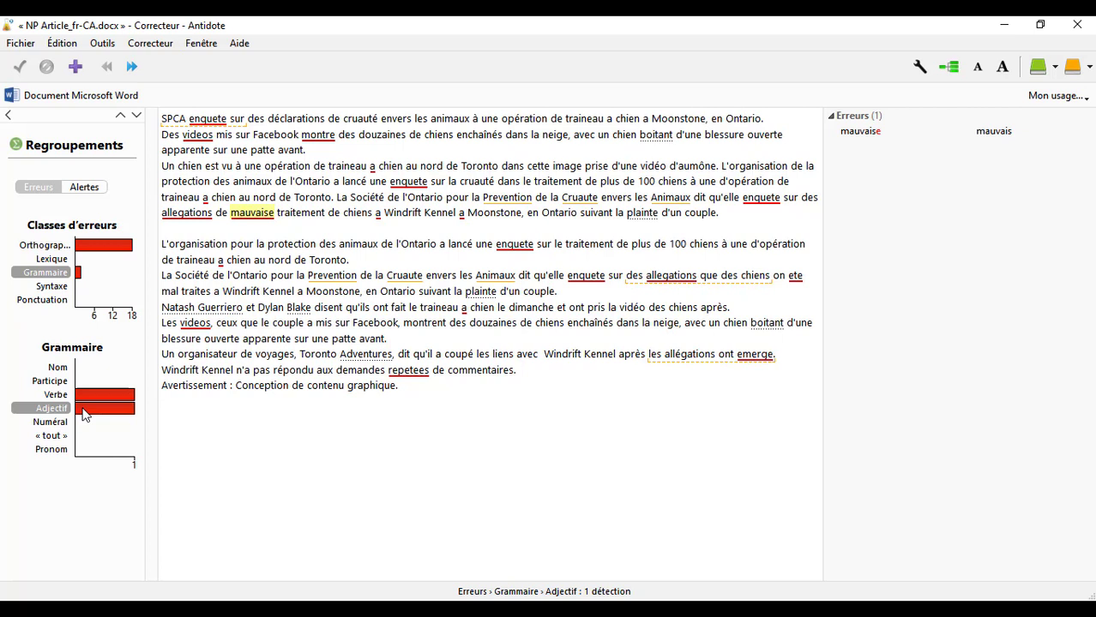
click(10, 116)
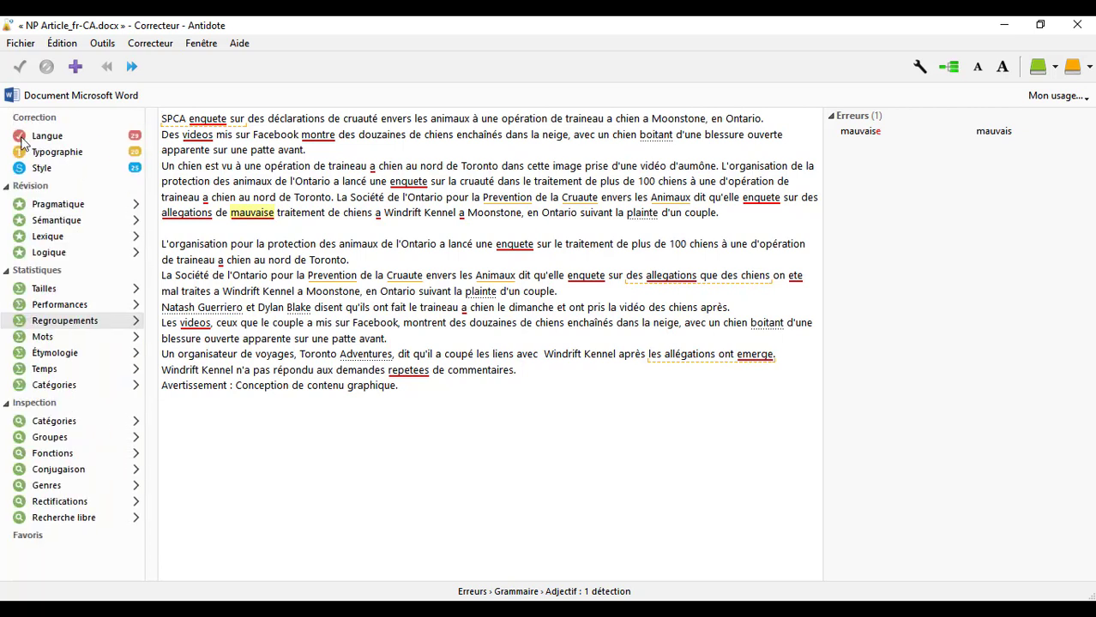
Browse the word frequency statistics for the article's main word categories
click(72, 340)
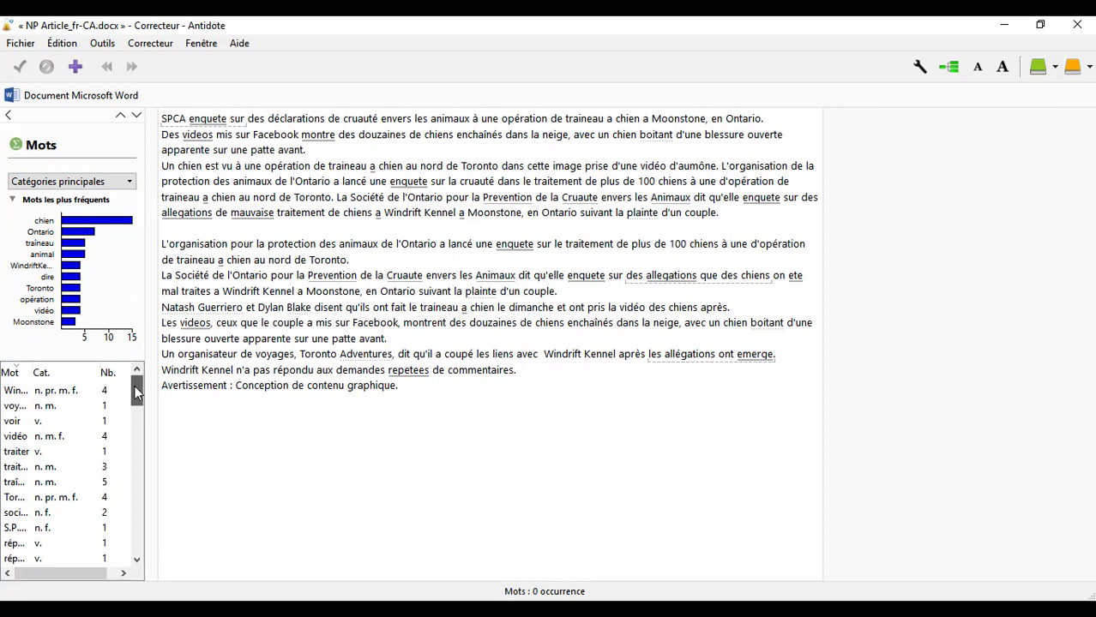
drag(135, 392, 135, 423)
drag(132, 428, 130, 385)
click(8, 118)
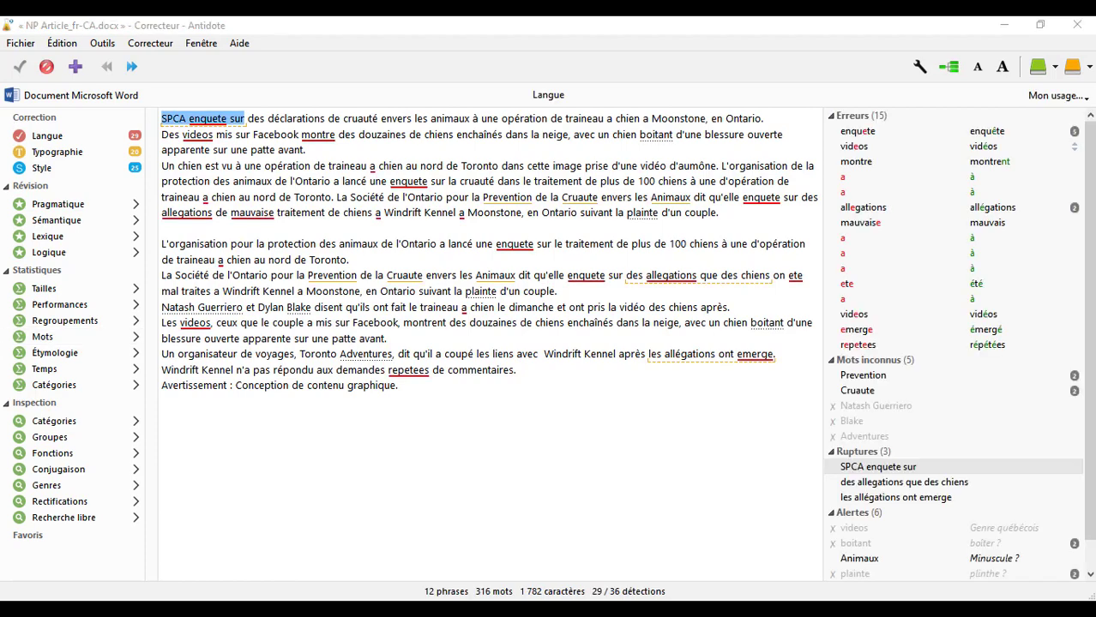
Return to the language detections and insert "La" before "SPCA" at the start of the headline
click(75, 142)
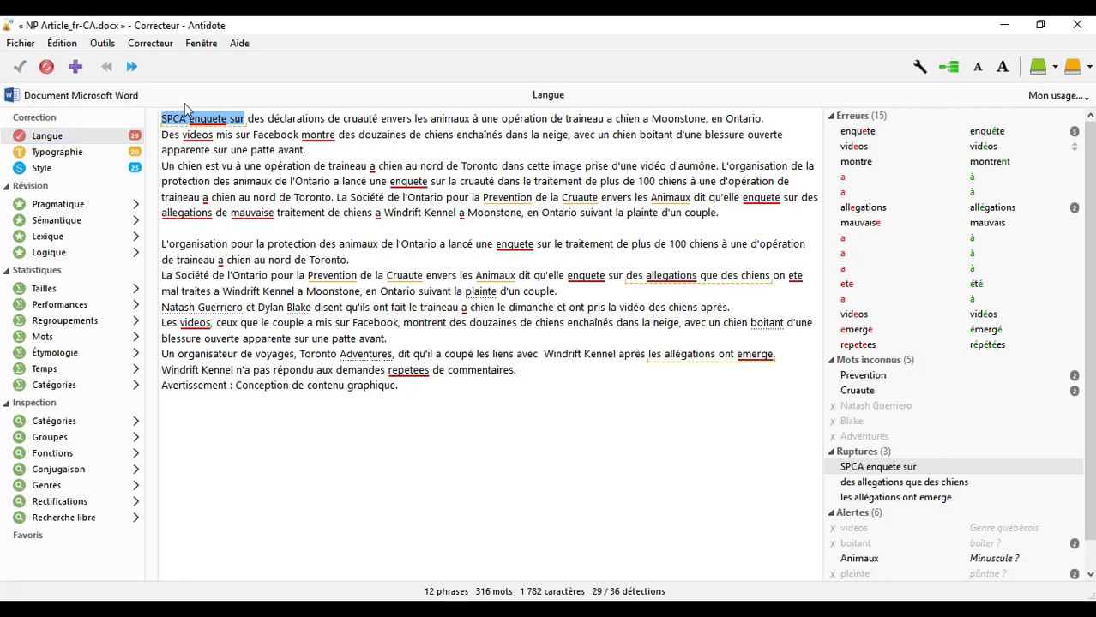
mouse_move(181, 127)
click(163, 119)
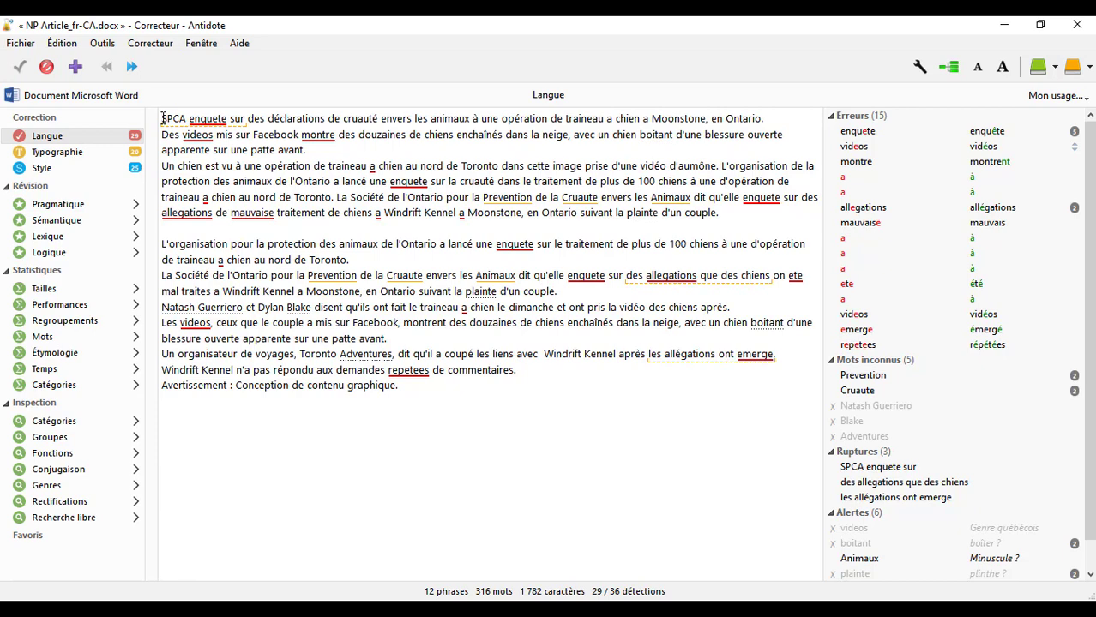
text(La)
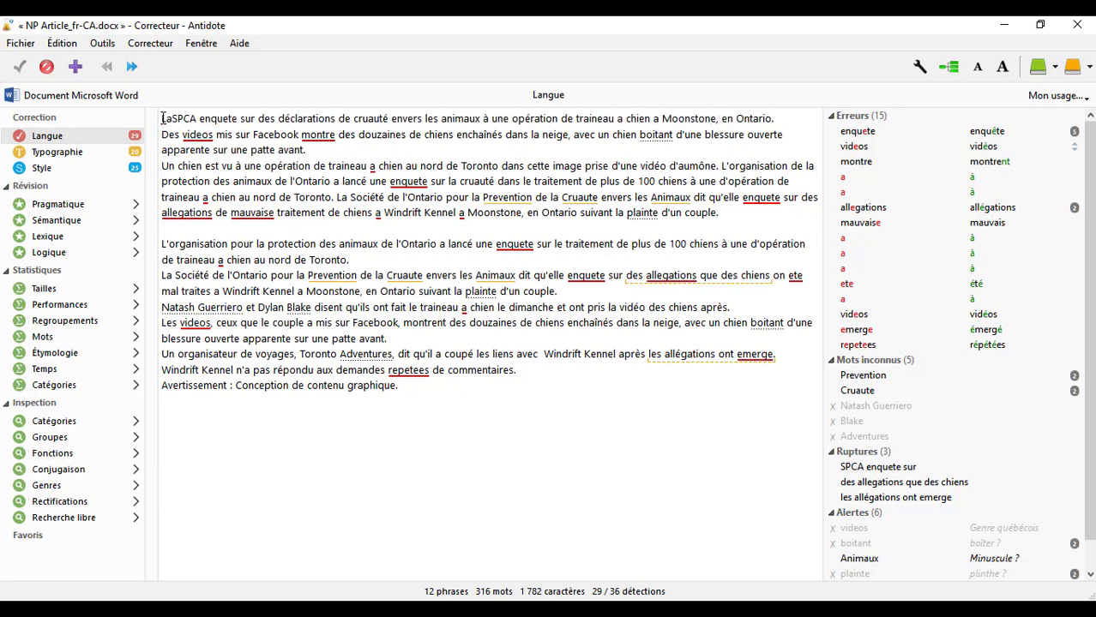